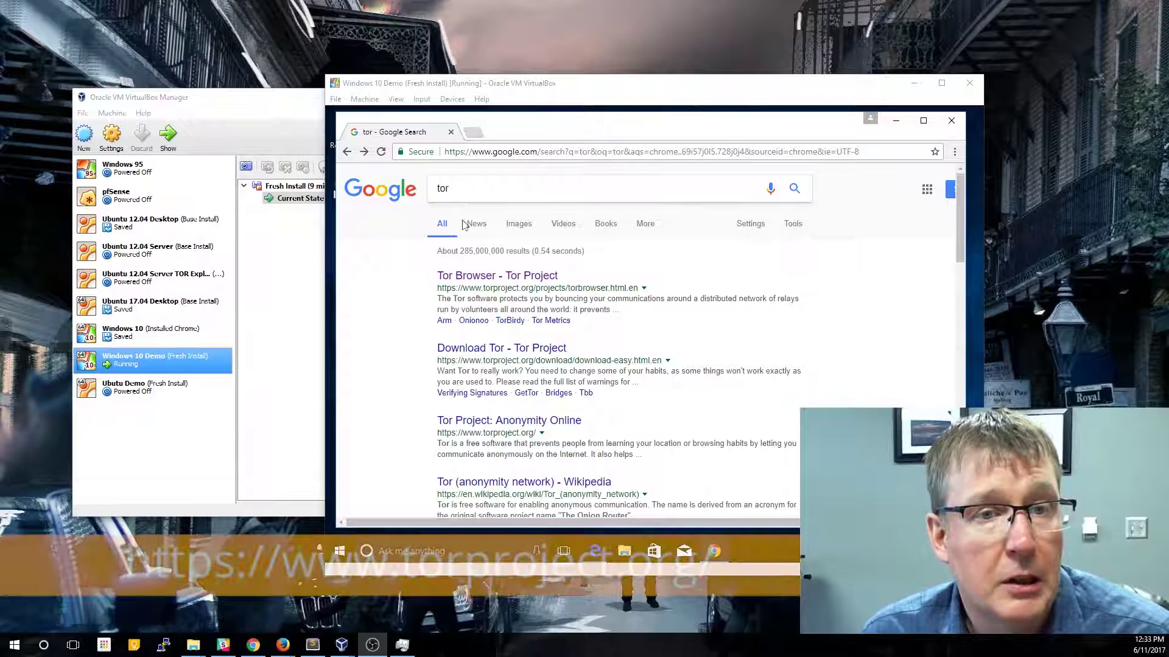
# Download the English 32/64-bit Windows installer torbrowser-install-7.0_en-US.exe from the Tor Project's Tor Browser page.
pyautogui.click(481, 276)
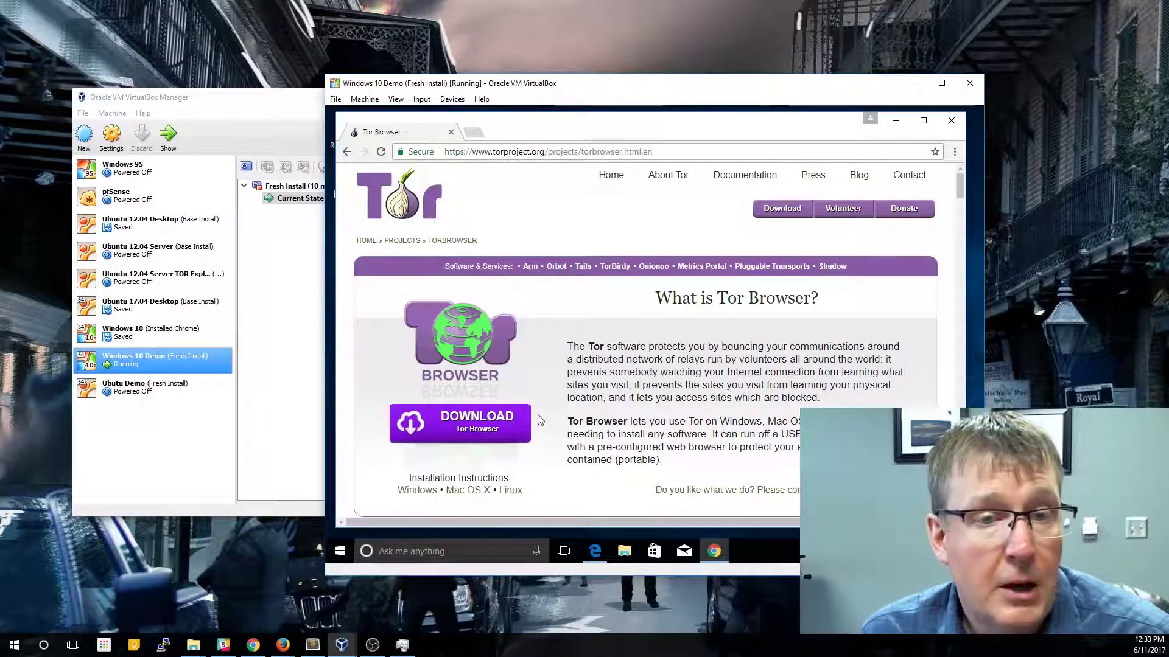
pyautogui.click(477, 422)
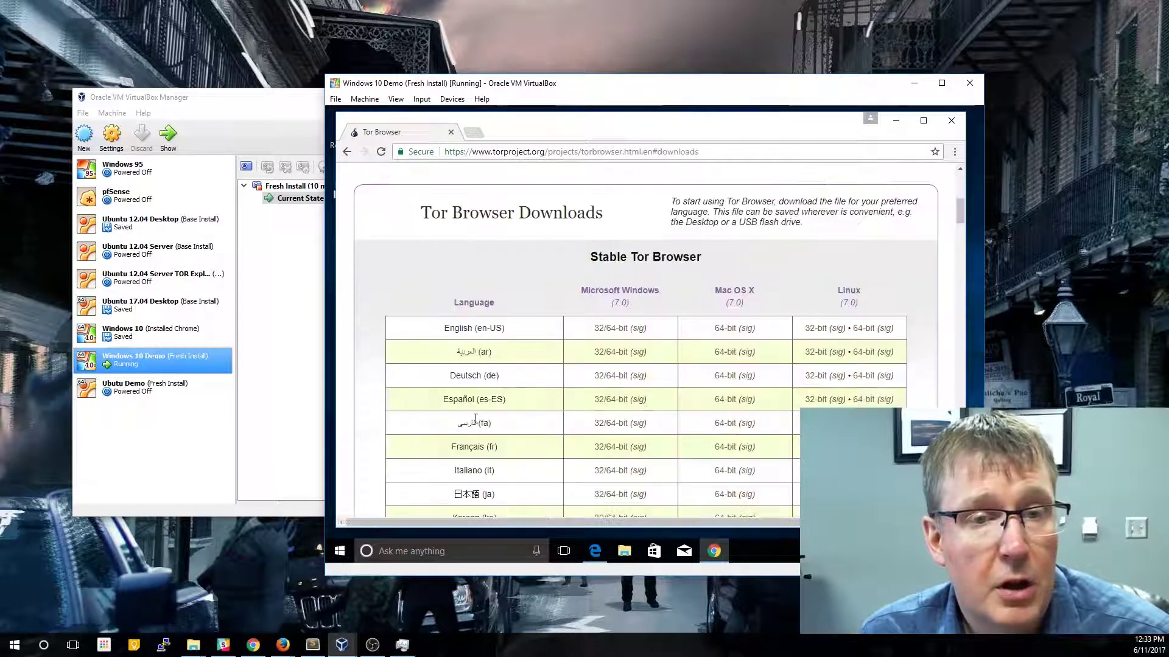
pyautogui.click(618, 330)
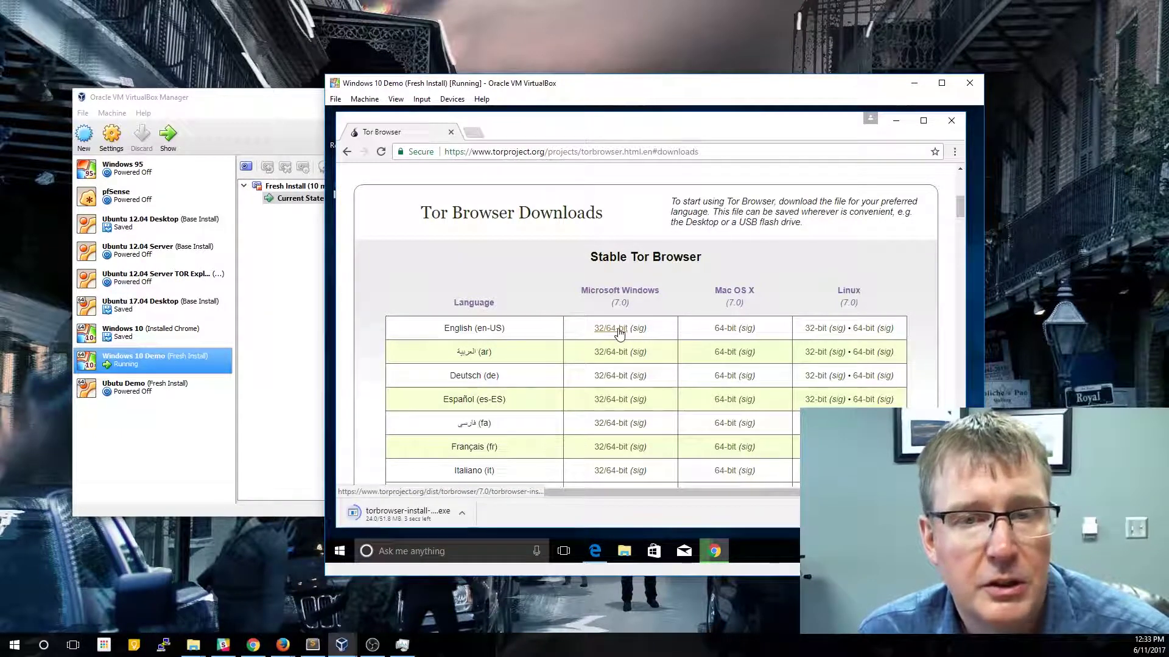
# Run the downloaded Tor Browser installer and finish setup with Run Tor Browser checked.
pyautogui.click(424, 517)
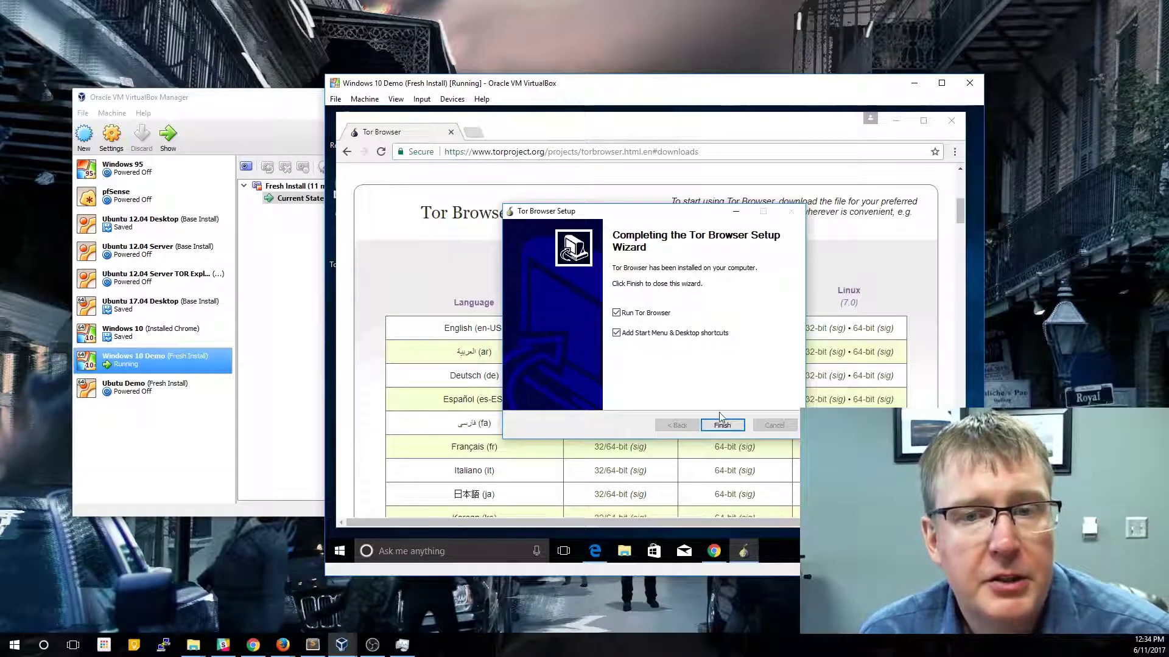
pyautogui.click(721, 427)
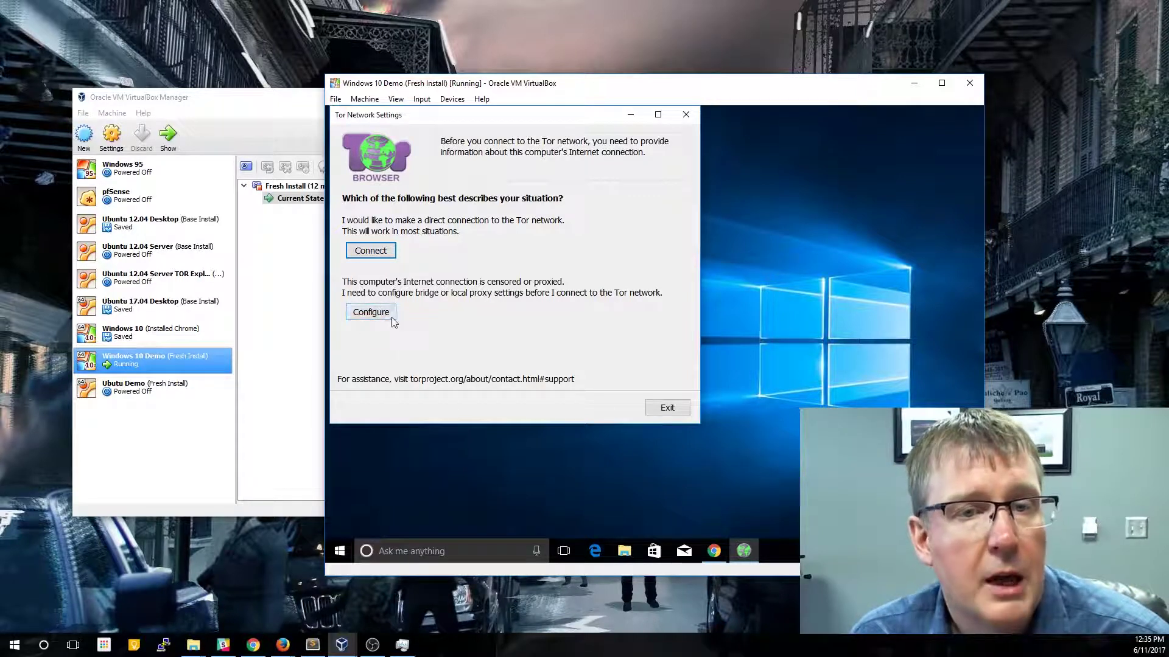
# Connect directly to the Tor network from the Tor Network Settings window.
pyautogui.click(383, 252)
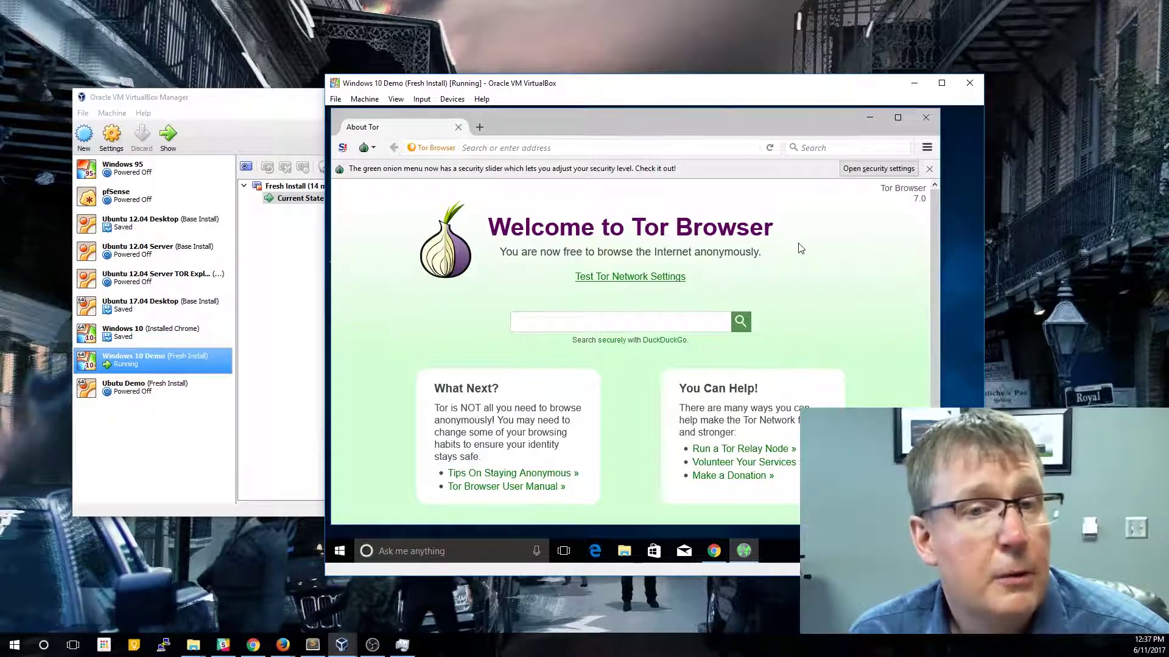
pyautogui.click(621, 148)
pyautogui.write('w')
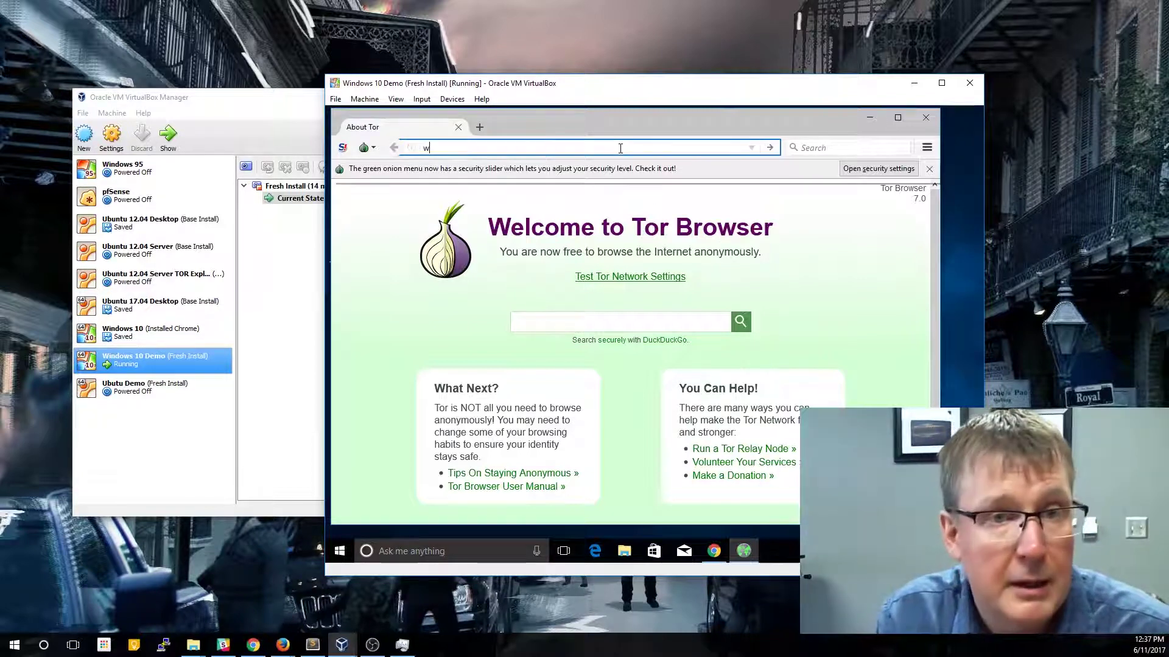
pyautogui.write('ww.bri')
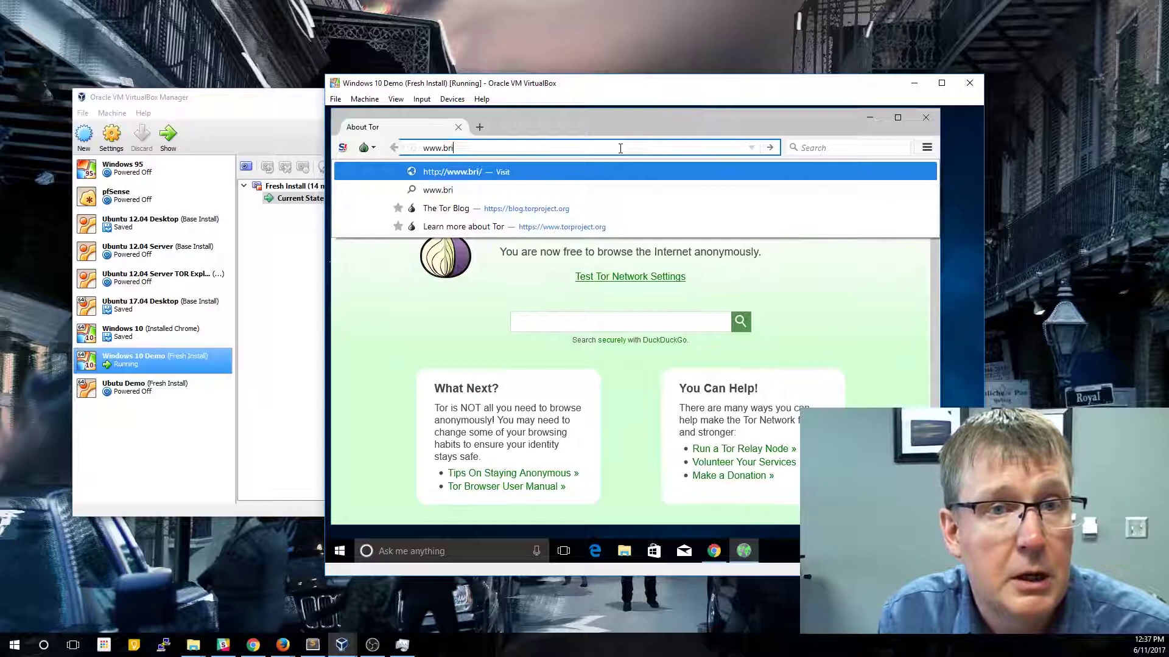
pyautogui.write('ghtplanet.com')
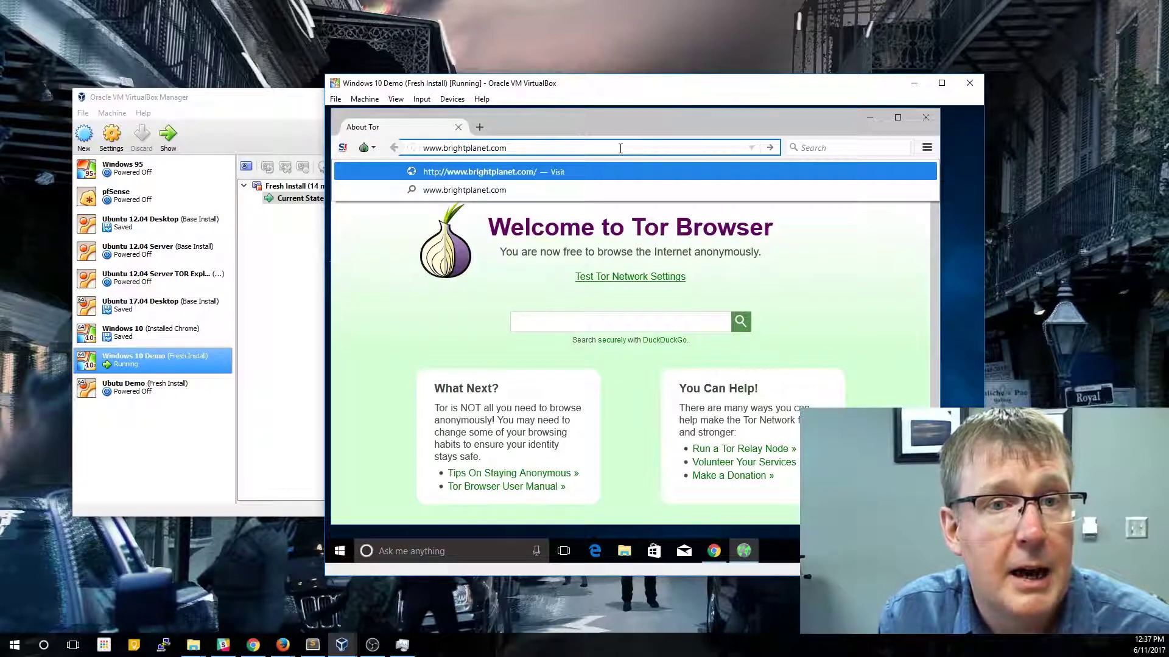
pyautogui.press('Return')
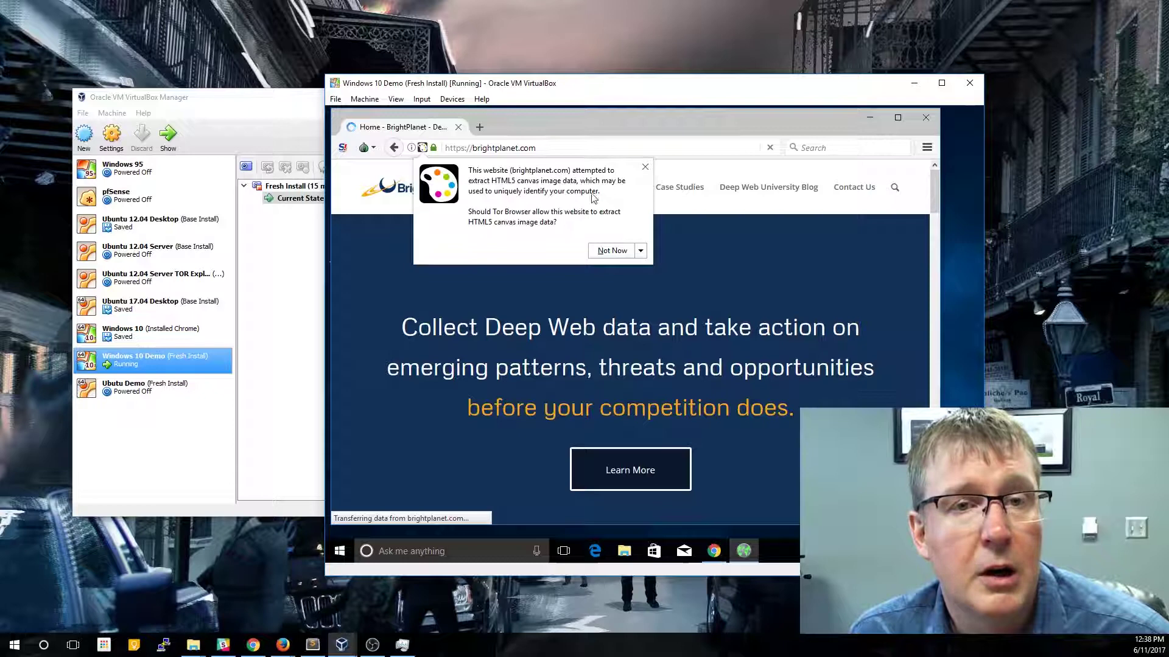
# Close the HTML5 canvas data prompt and scroll through the BrightPlanet homepage sections.
pyautogui.click(645, 167)
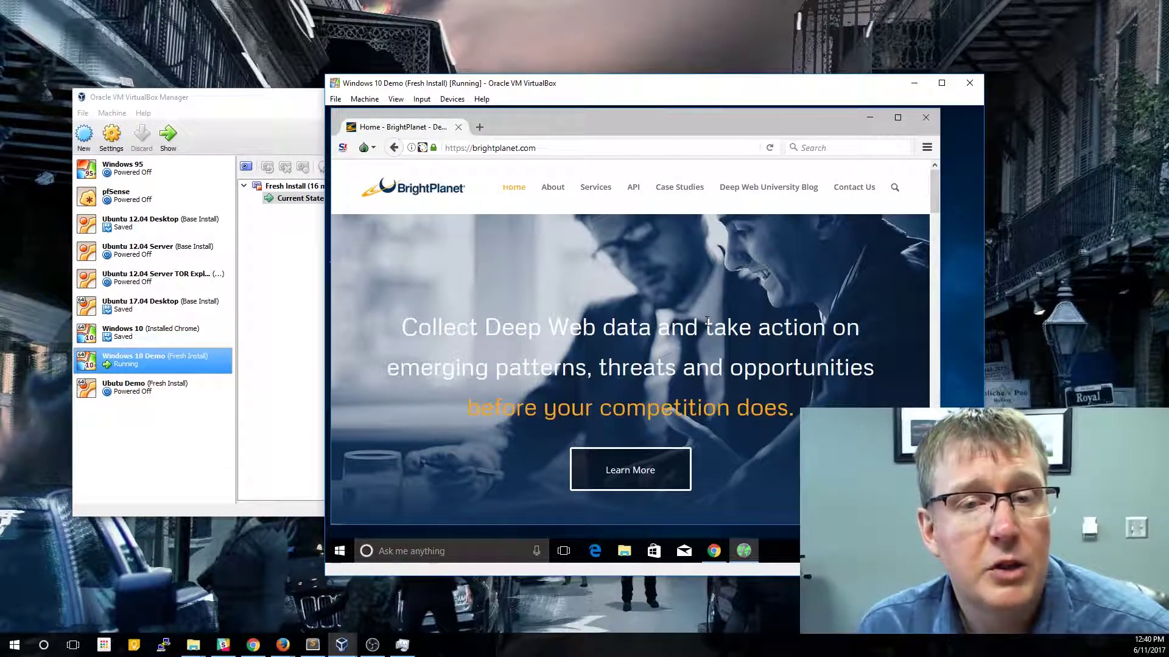
pyautogui.scroll(-5, 706, 322)
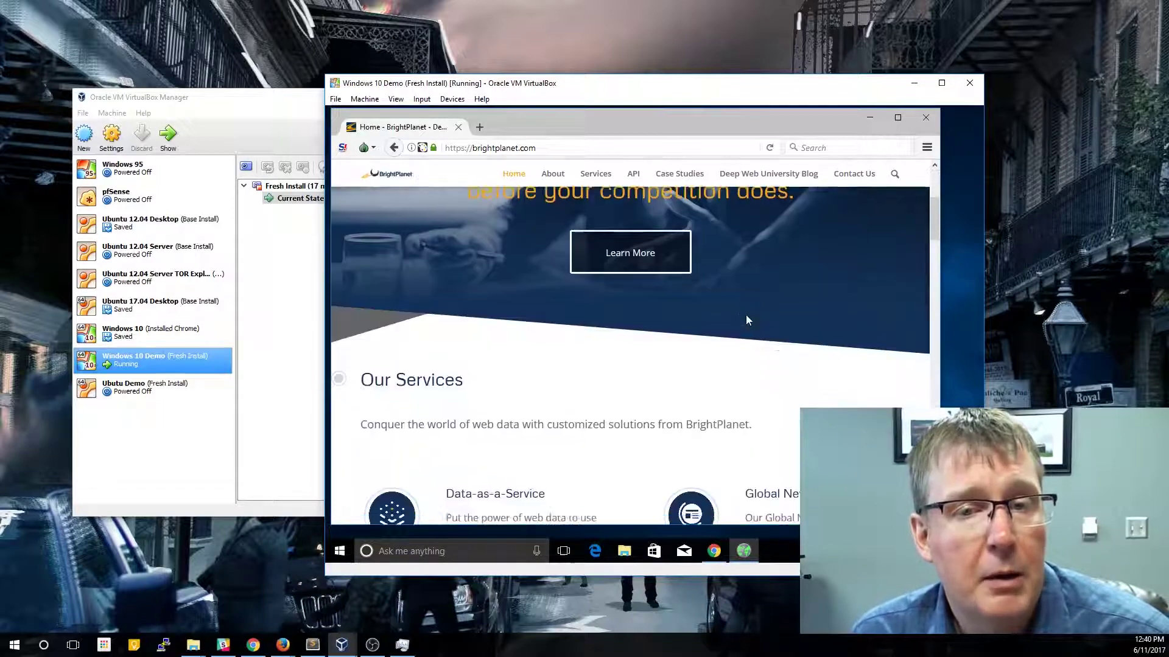
pyautogui.scroll(-3, 748, 320)
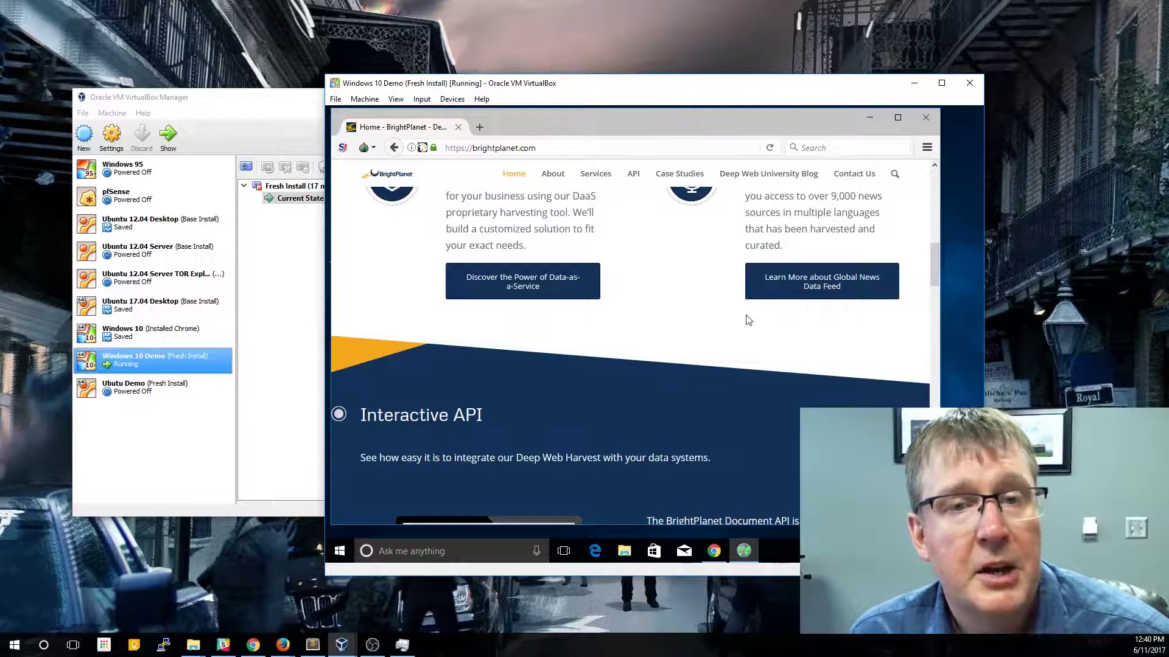
pyautogui.scroll(-2, 687, 344)
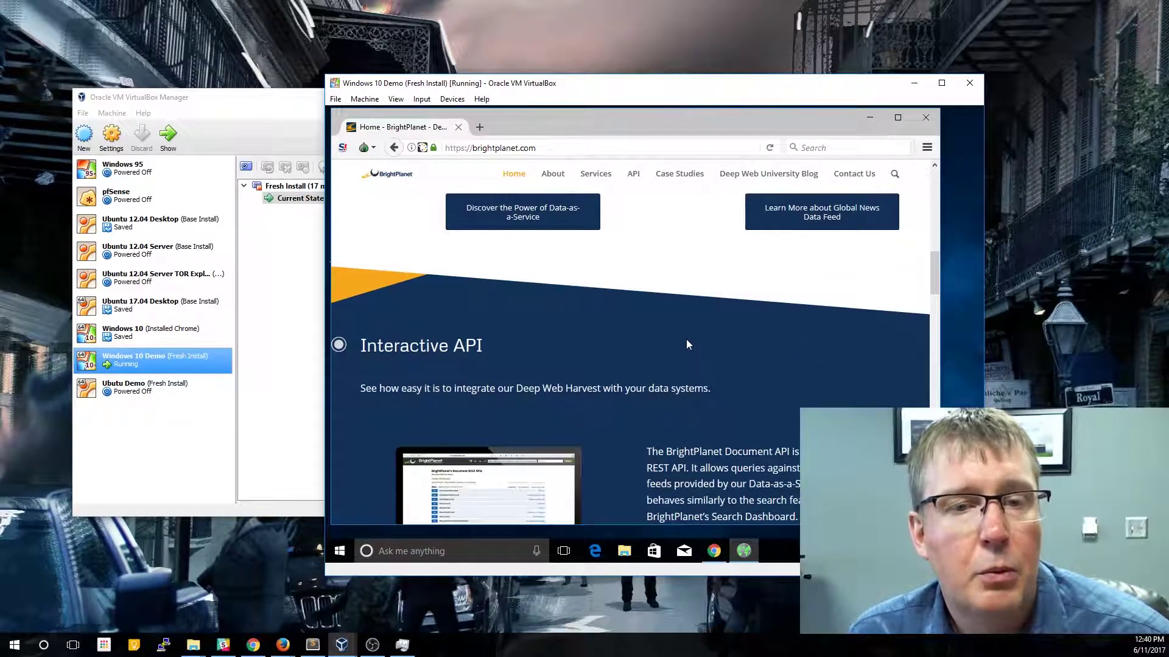
pyautogui.scroll(-4, 687, 345)
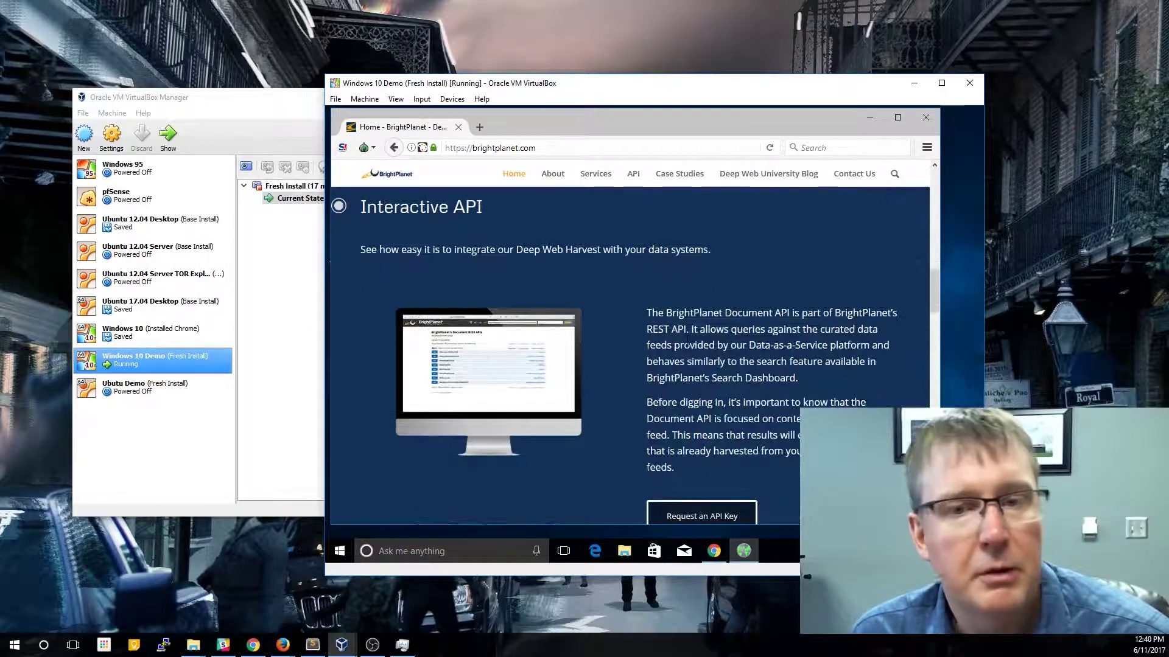
pyautogui.scroll(-8, 687, 341)
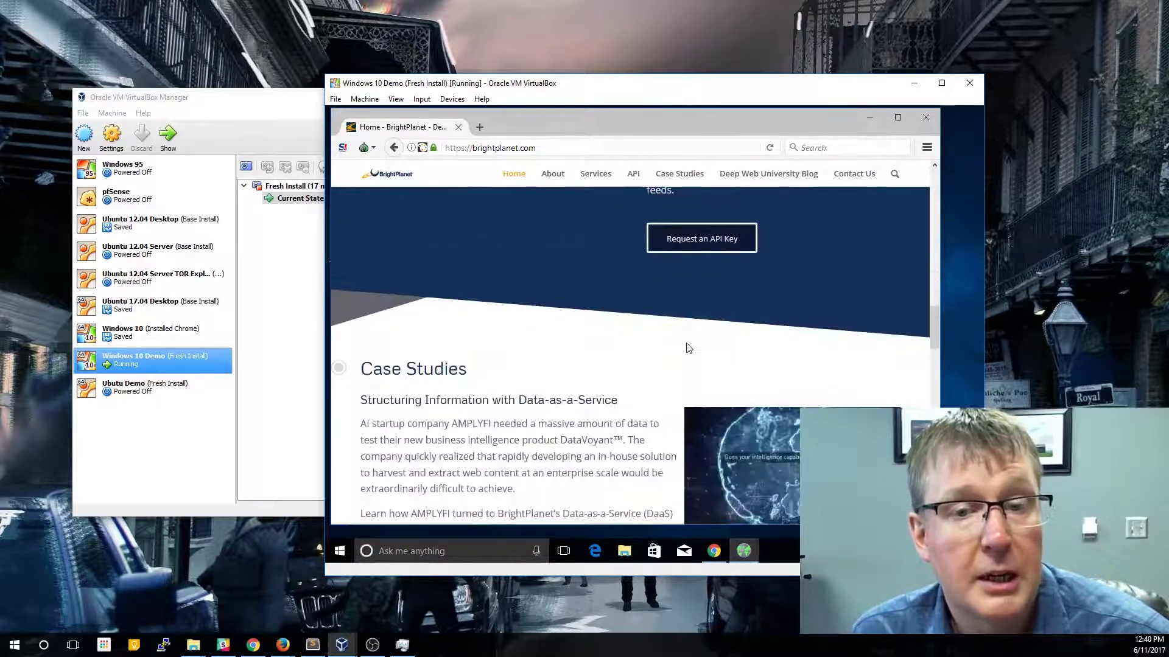
pyautogui.scroll(15, 689, 351)
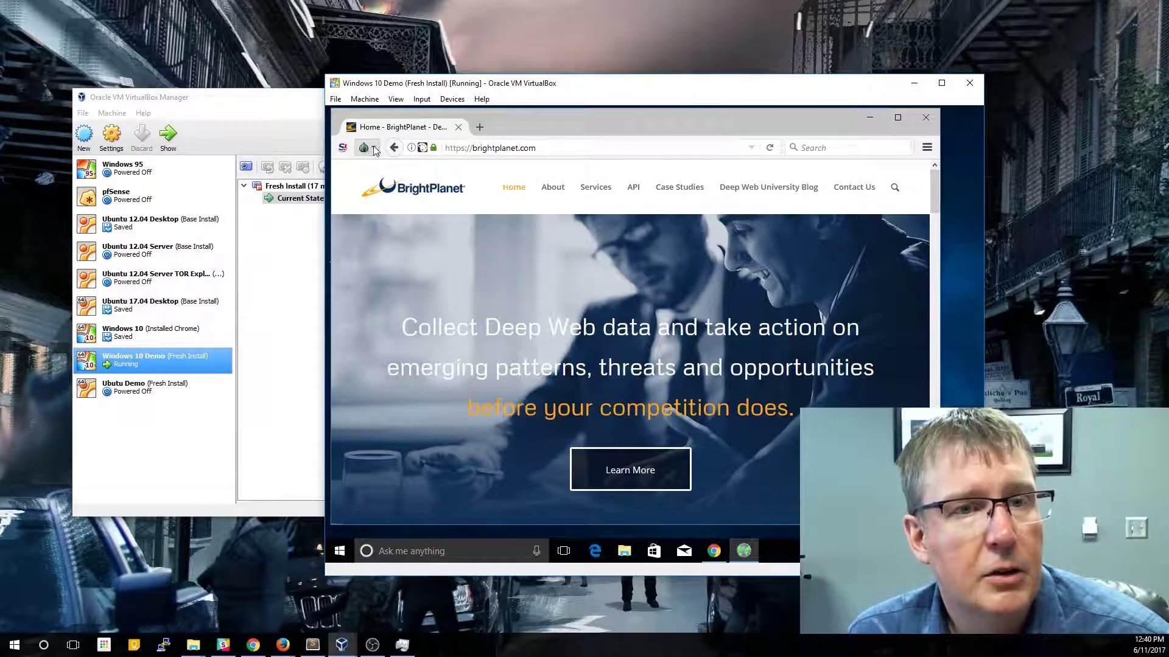
# Request a New Tor Circuit for this Site from the green onion button menu.
pyautogui.click(374, 149)
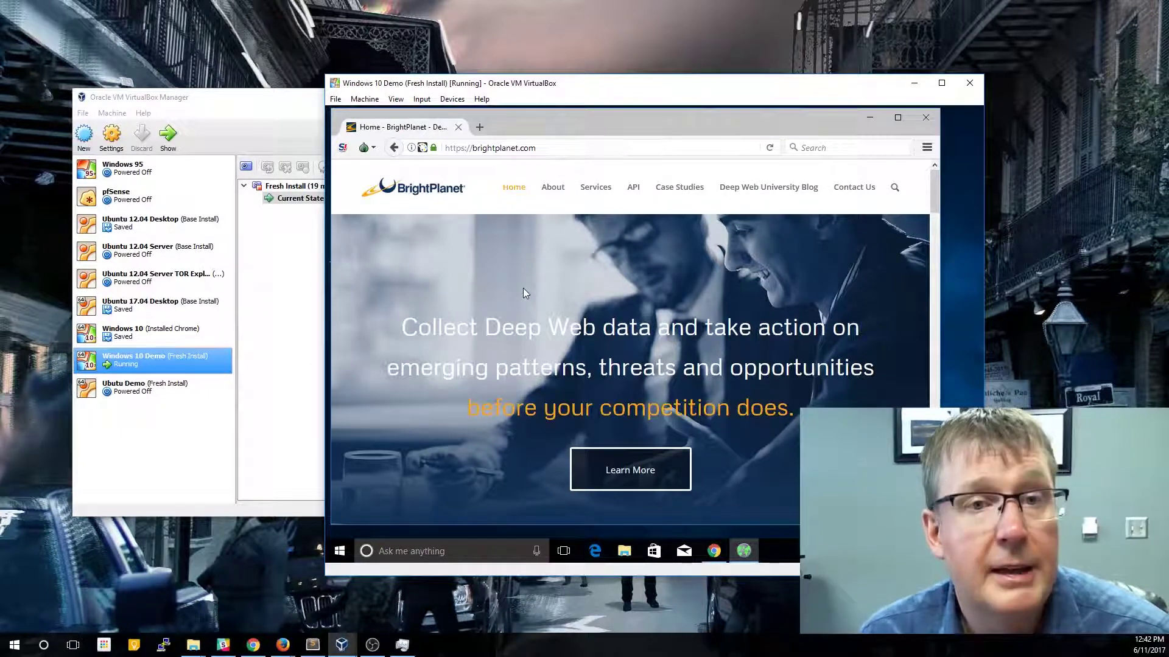
# Load google.com in a new tab and view its circuit through France, Germany and United States relays.
pyautogui.click(479, 127)
pyautogui.write('g')
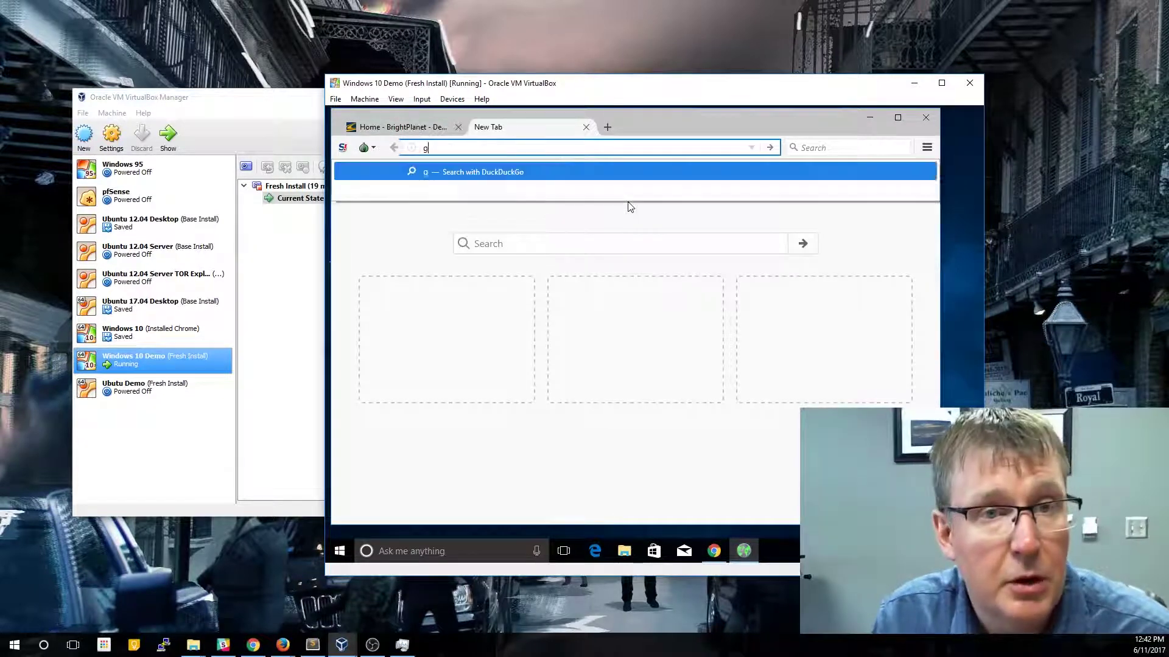
pyautogui.write('oogle.com')
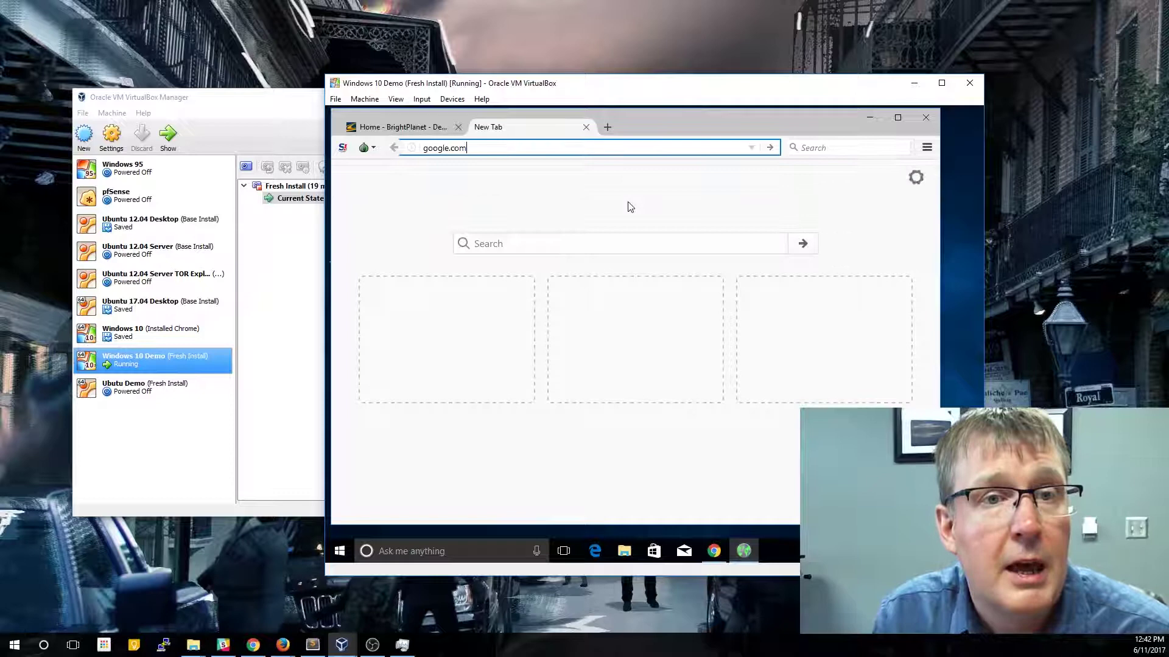
pyautogui.press('Return')
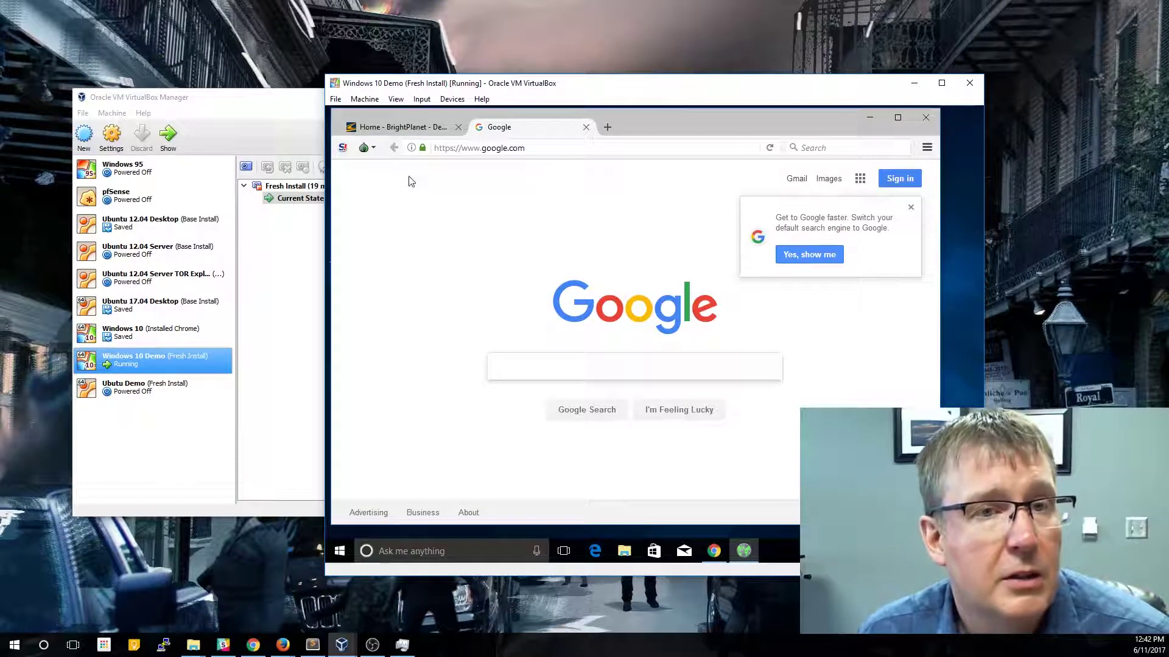
pyautogui.click(373, 149)
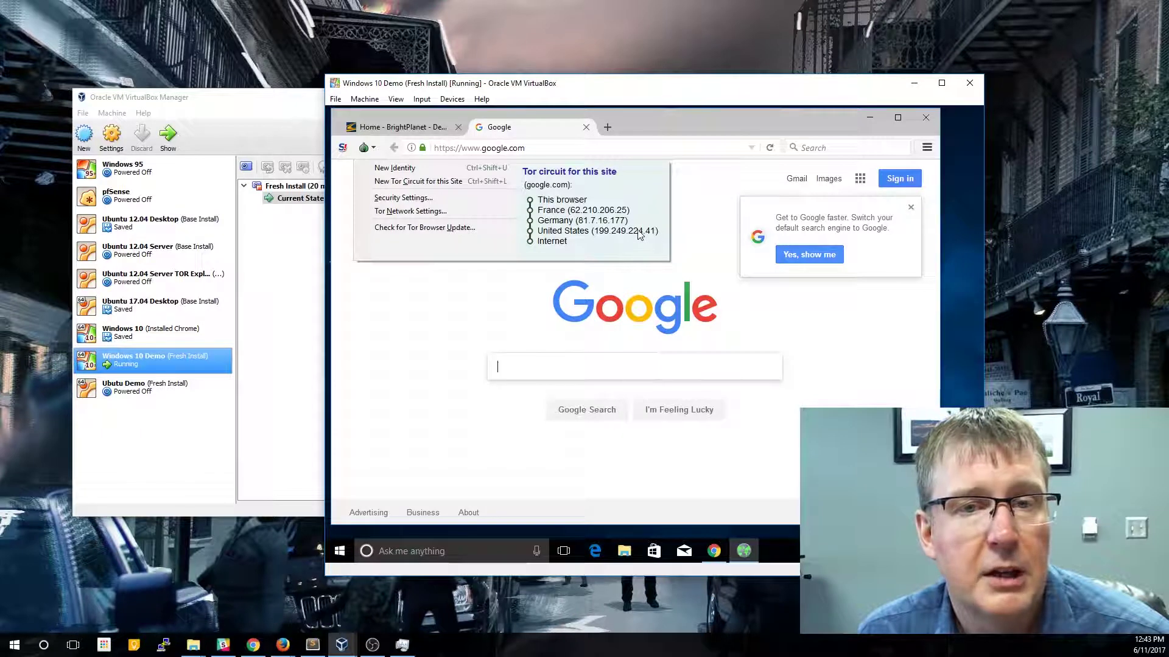
# Search Google for "what's my ip".
pyautogui.click(575, 368)
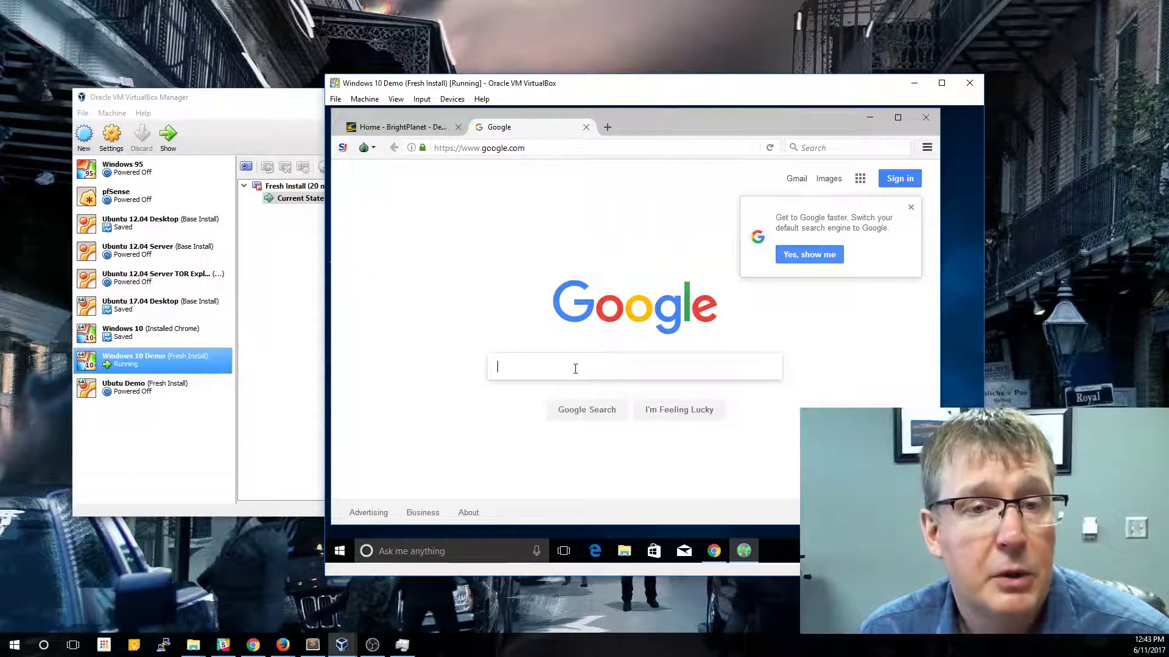
pyautogui.write('what')
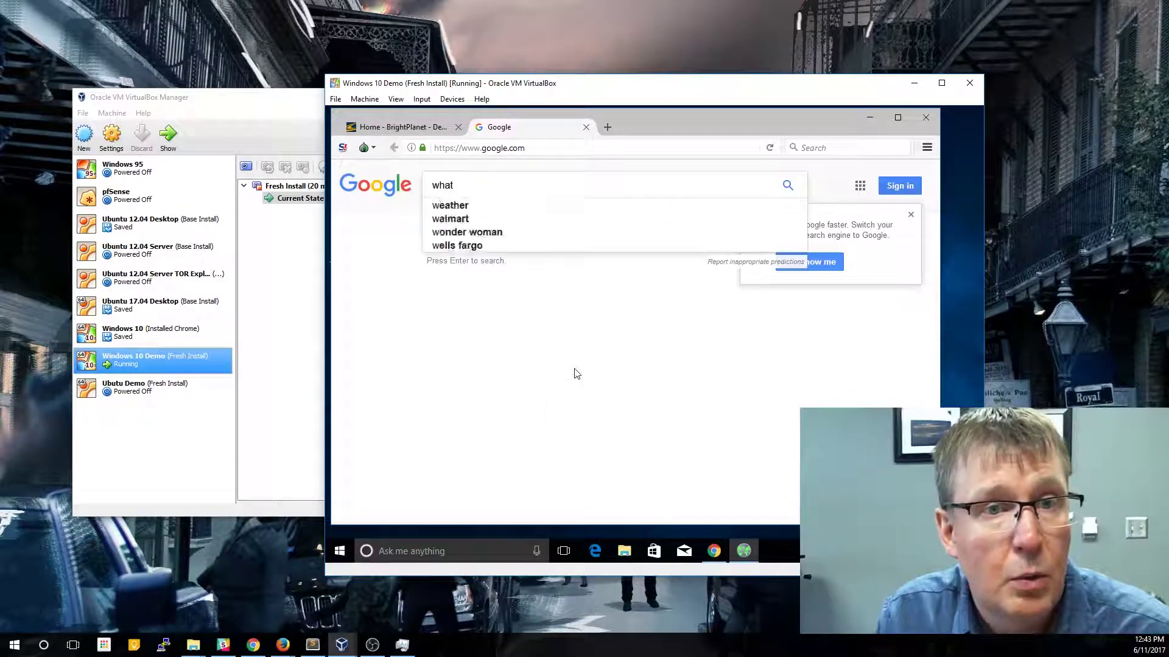
pyautogui.write("'s my ip")
pyautogui.press('Return')
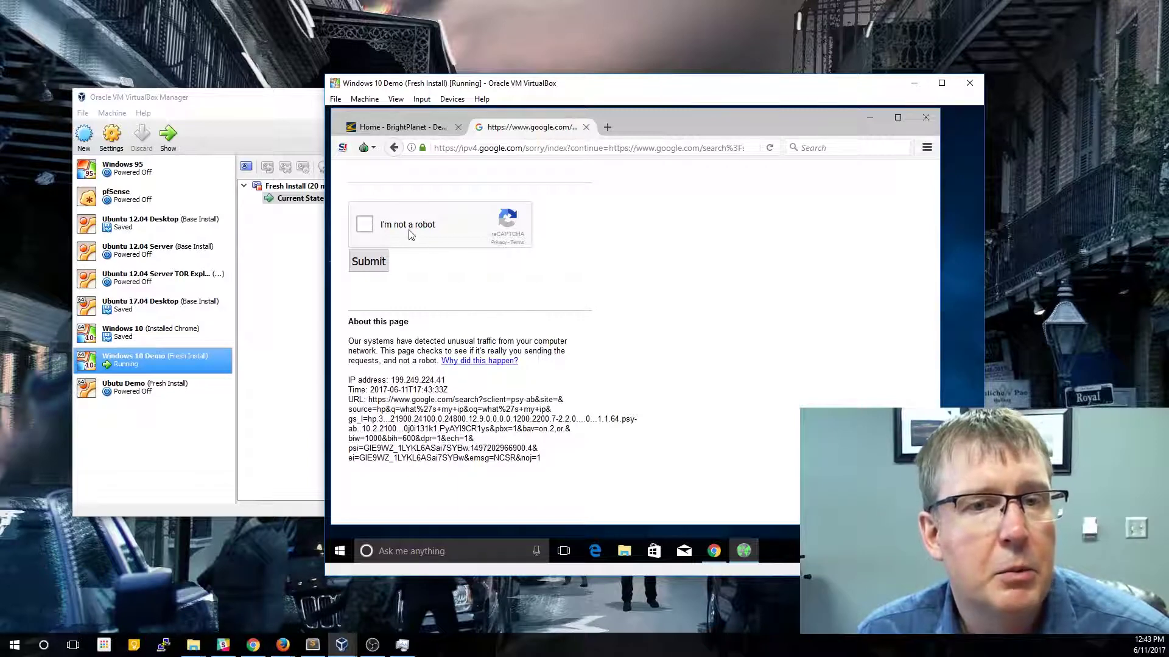
# Solve the reCAPTCHA by ticking the checkbox, selecting all eight street-sign tiles and submitting.
pyautogui.click(365, 226)
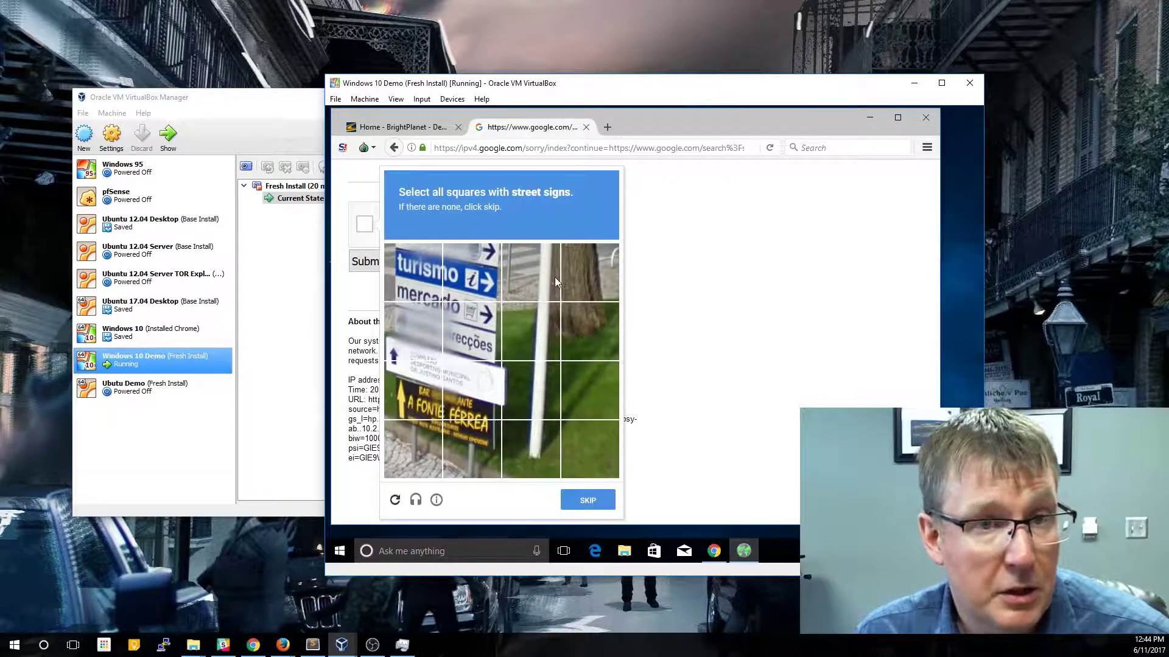
pyautogui.click(434, 277)
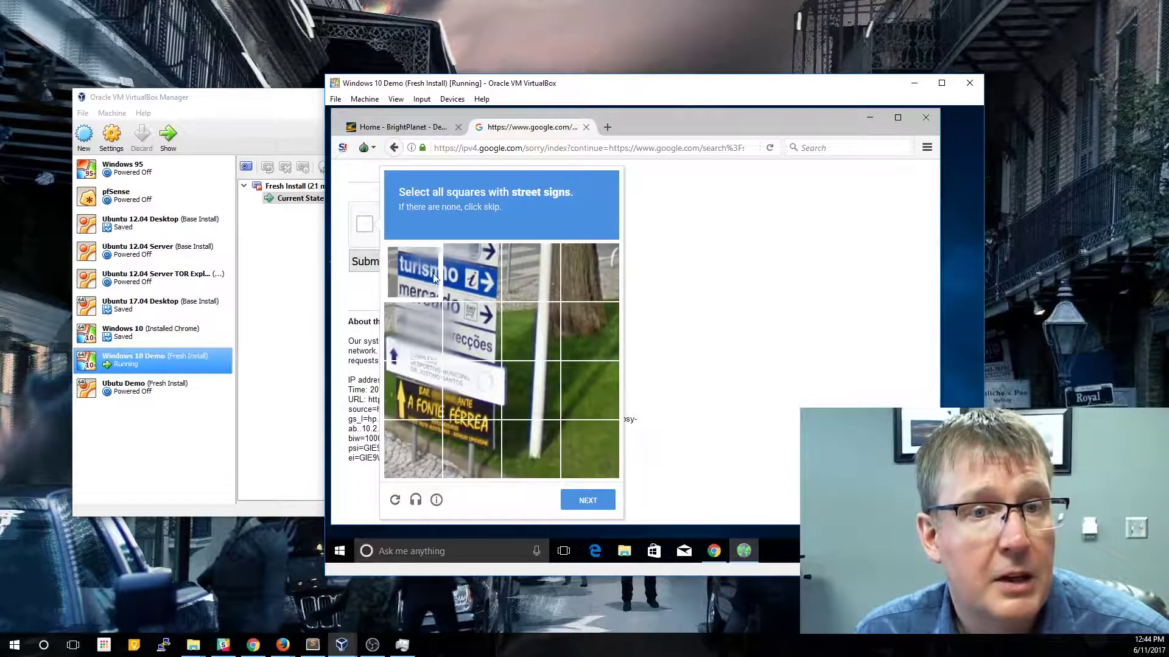
pyautogui.click(478, 282)
pyautogui.click(435, 313)
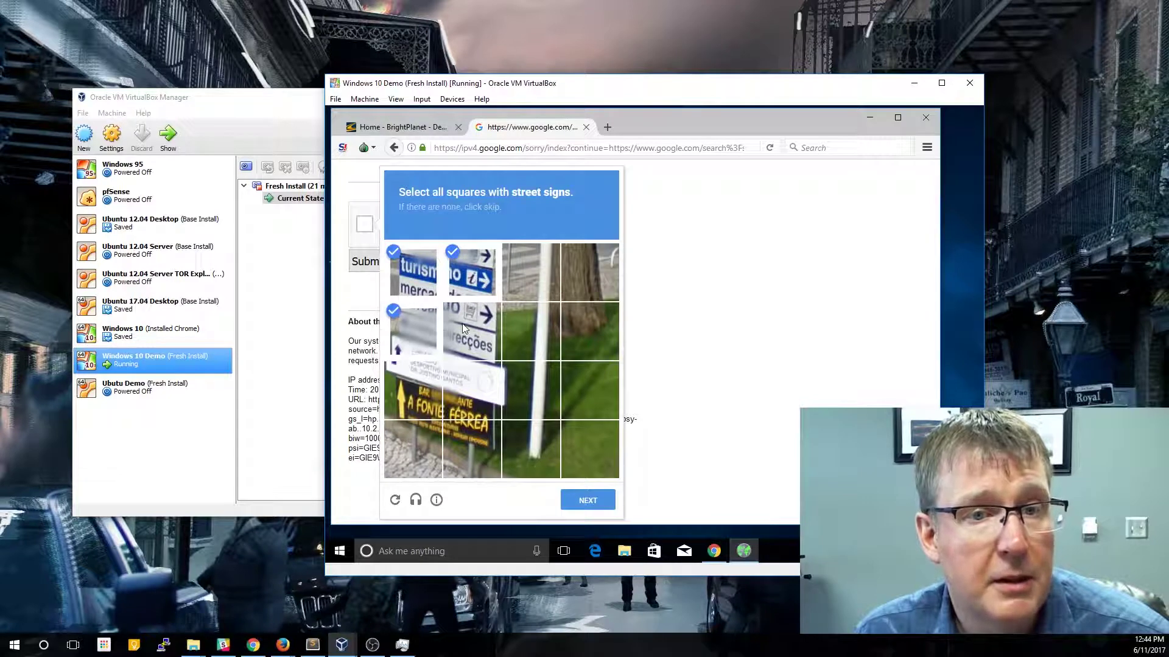
pyautogui.click(462, 323)
pyautogui.click(418, 382)
pyautogui.click(472, 390)
pyautogui.click(414, 447)
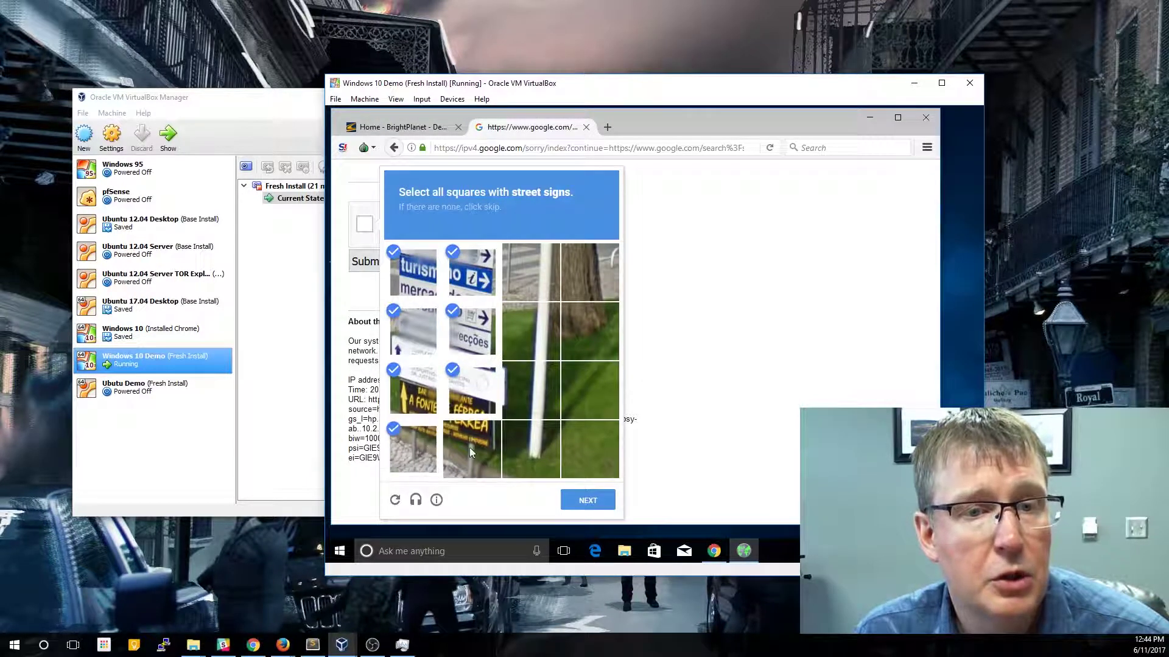
pyautogui.click(470, 447)
pyautogui.click(579, 499)
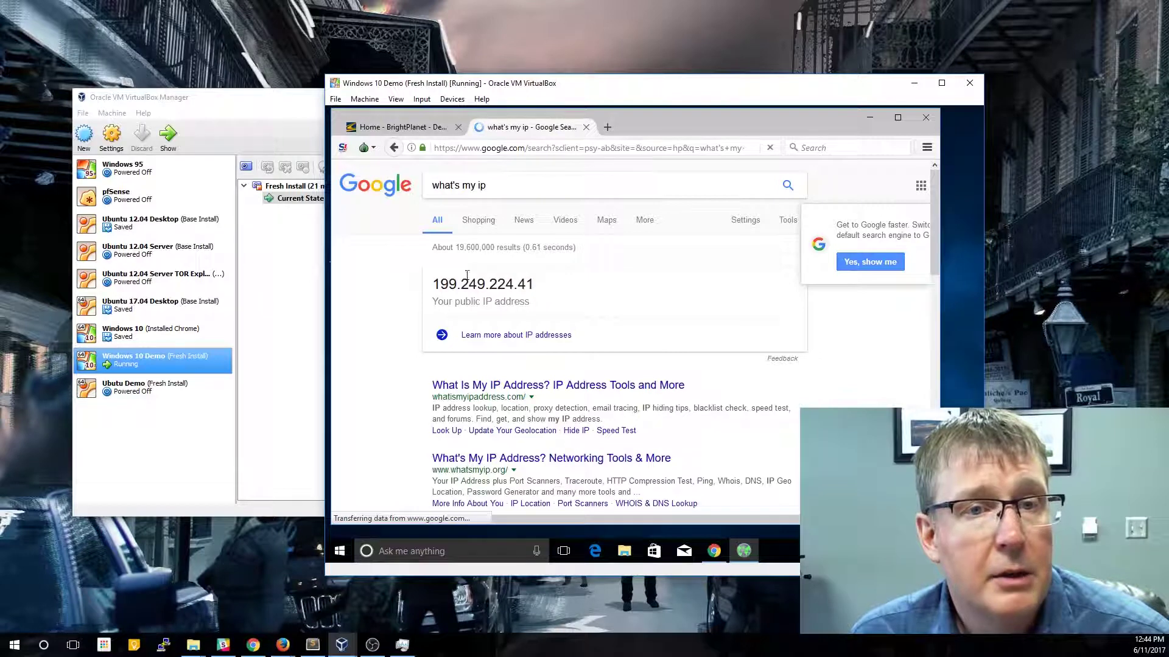
# View the google.com Tor circuit to compare its exit IP with 199.249.224.41, then close the panel.
pyautogui.click(363, 148)
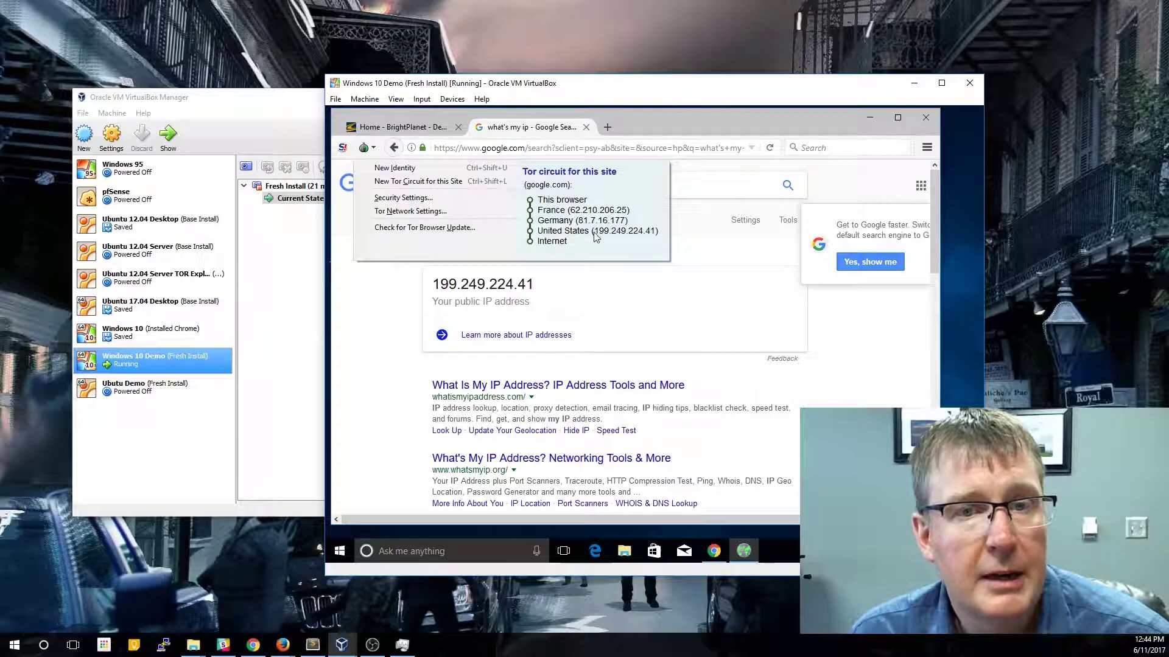
pyautogui.click(382, 338)
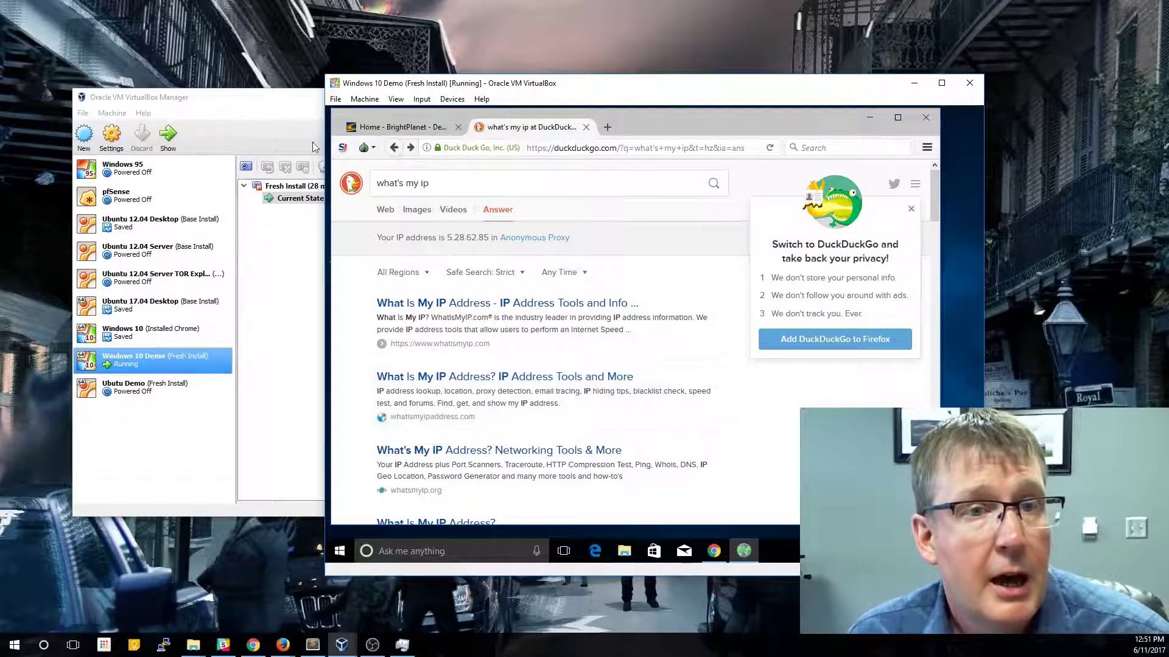
# Request a New Identity from the onion menu and confirm the browser restart to clear all tabs.
pyautogui.click(364, 147)
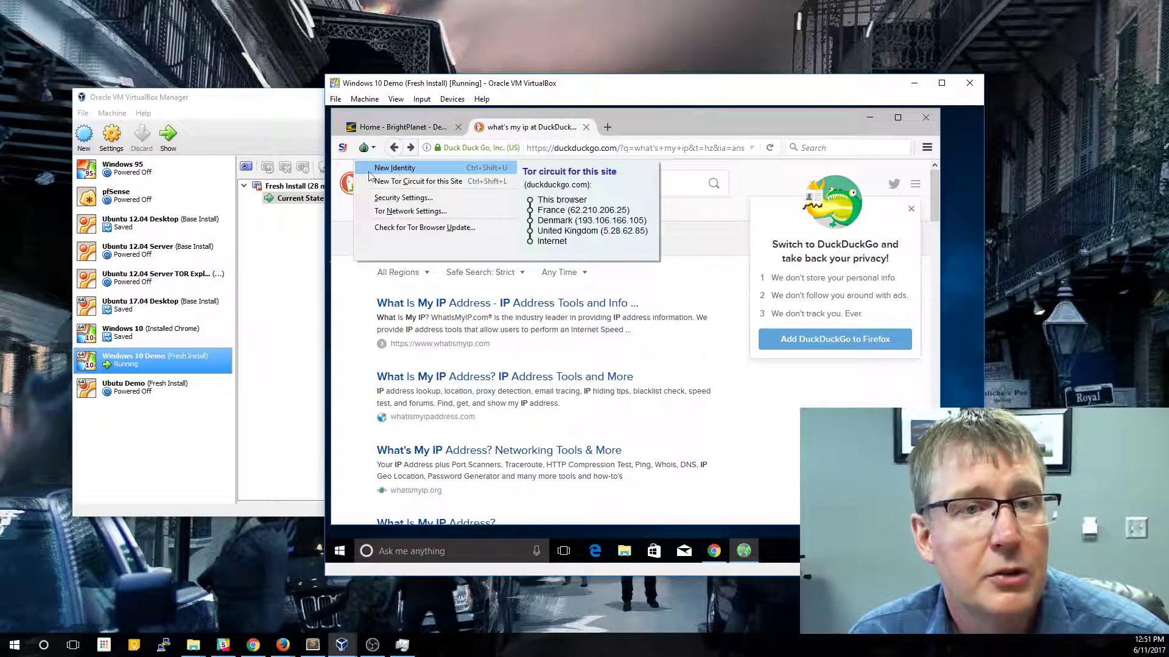
pyautogui.click(400, 170)
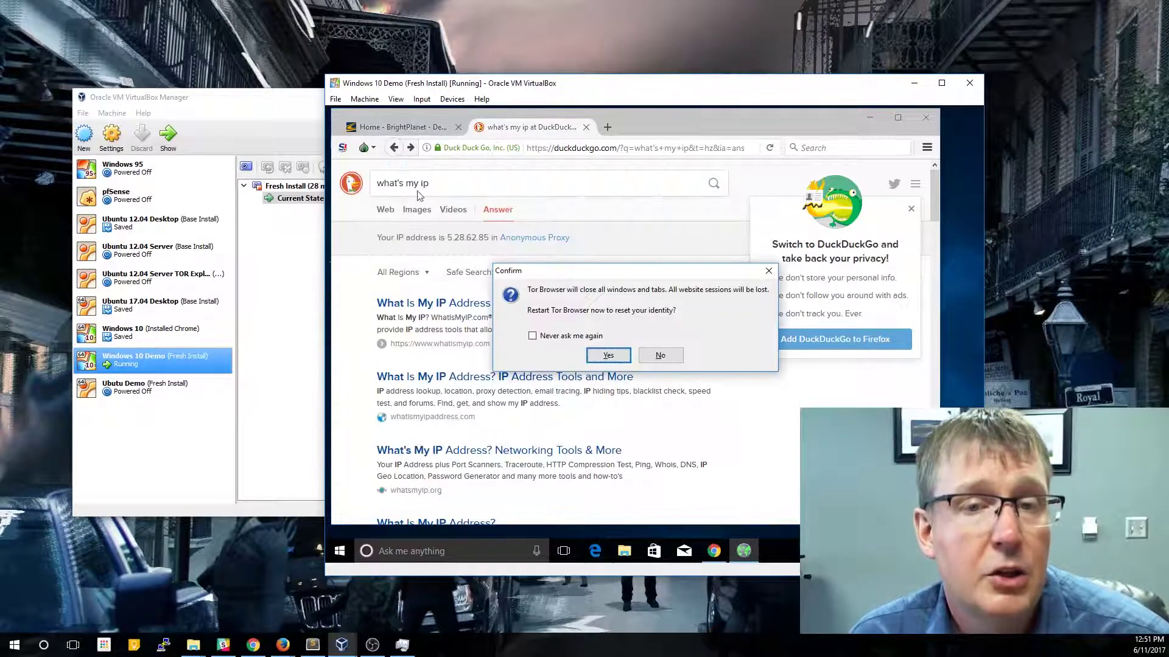
pyautogui.click(625, 361)
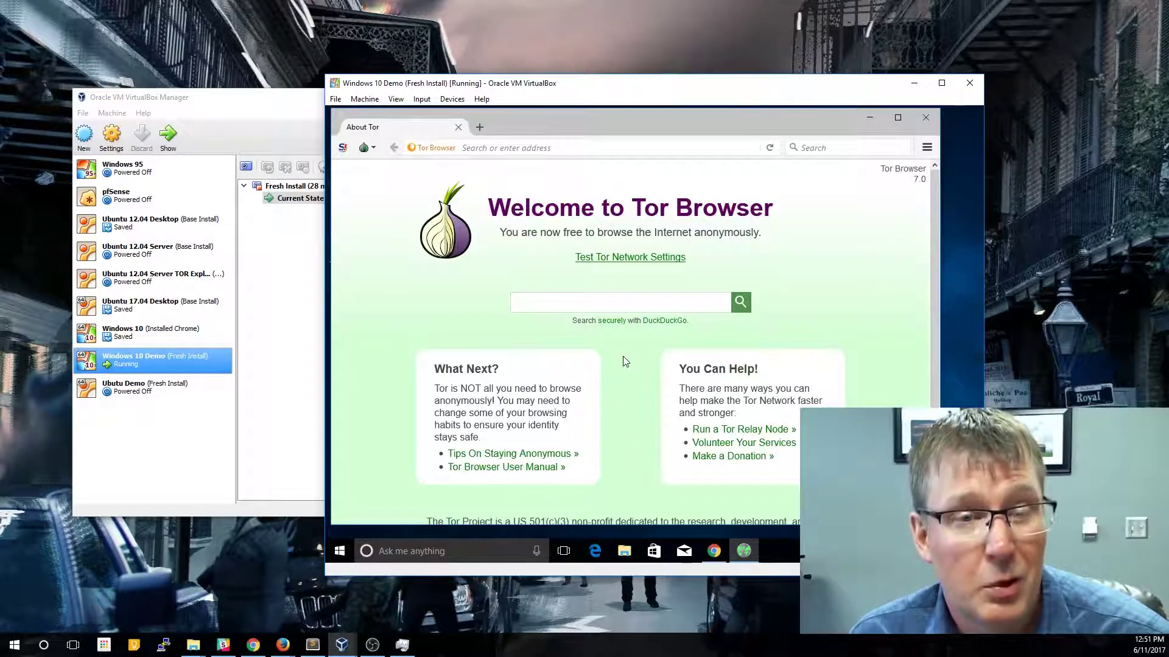
pyautogui.click(341, 149)
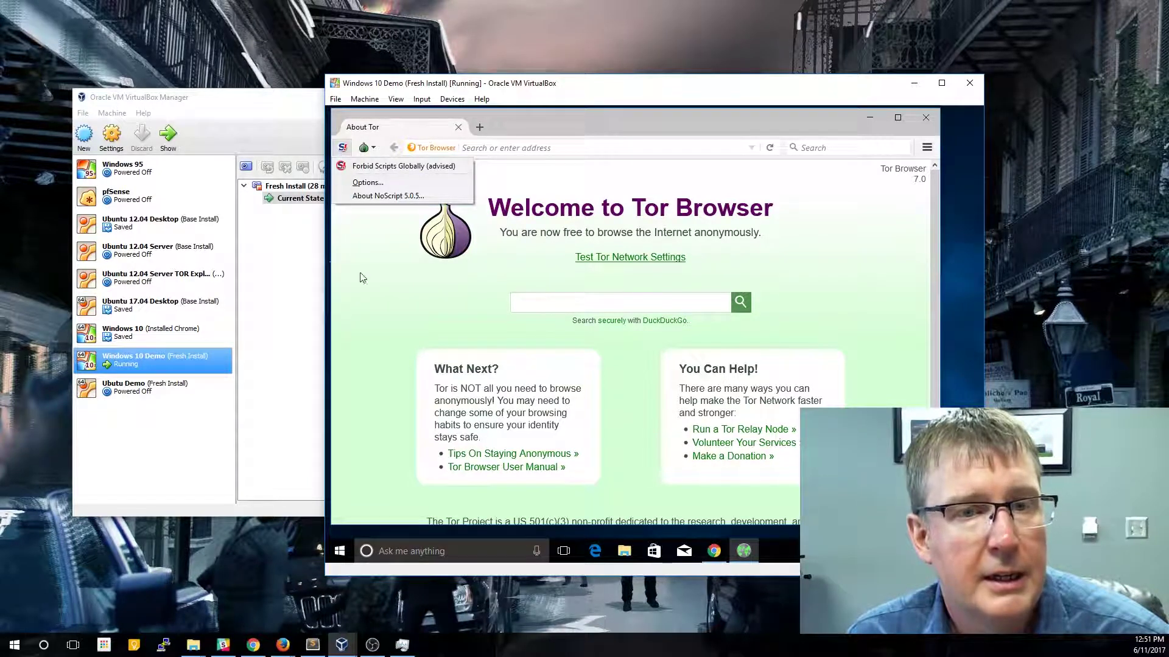
pyautogui.click(362, 333)
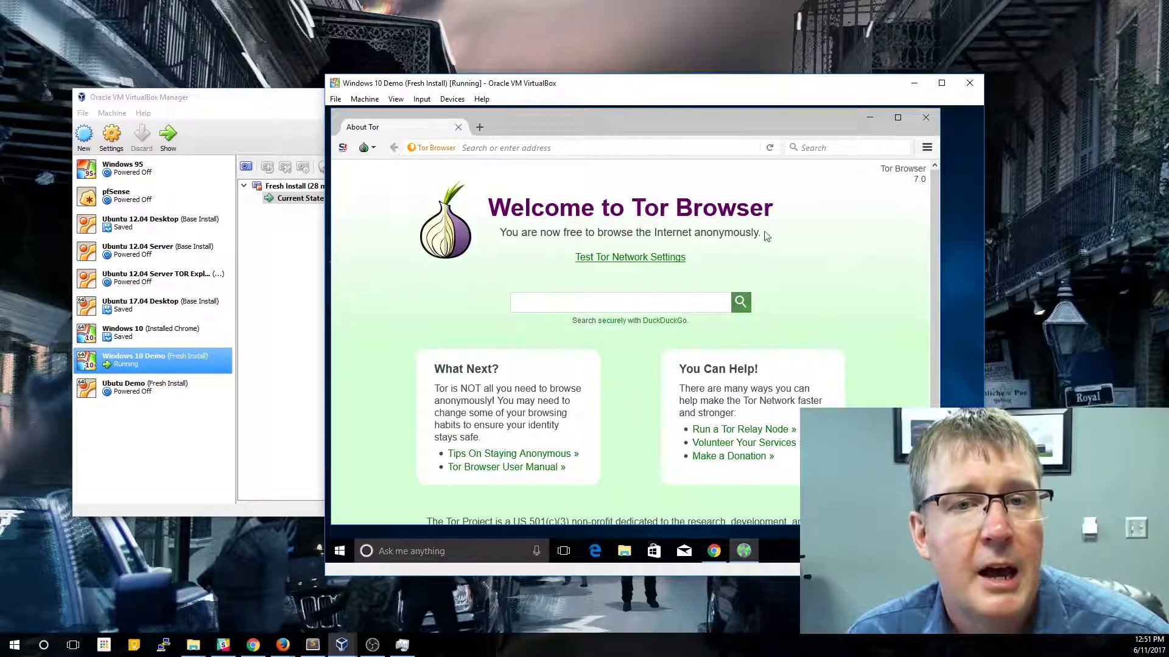
pyautogui.click(900, 118)
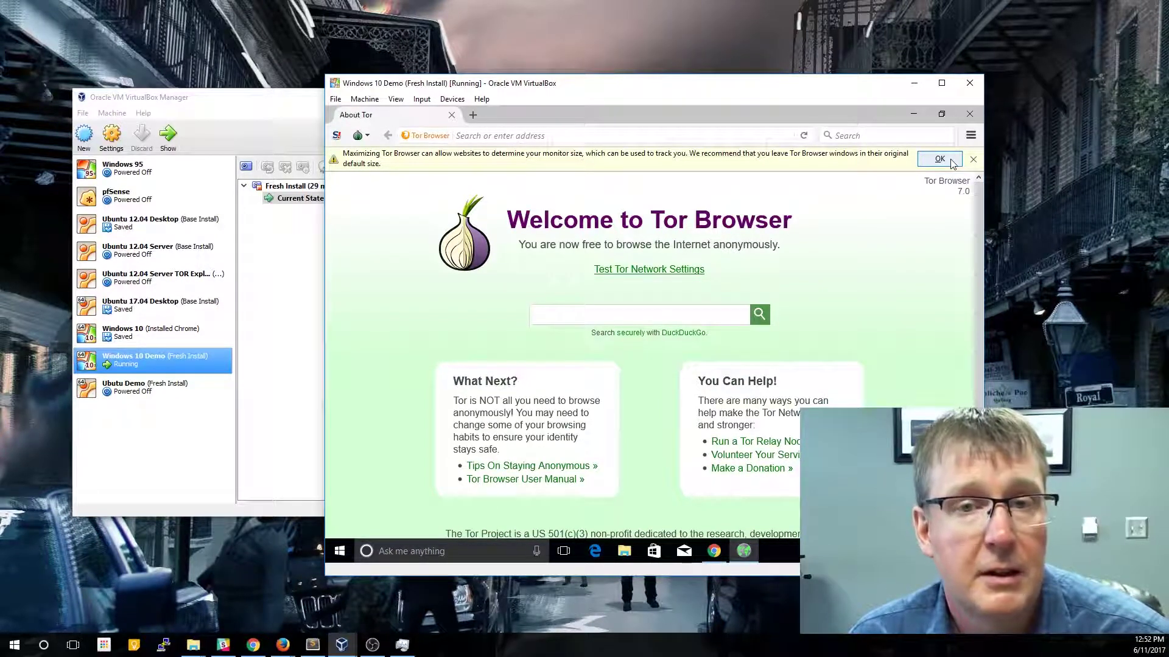
pyautogui.click(951, 162)
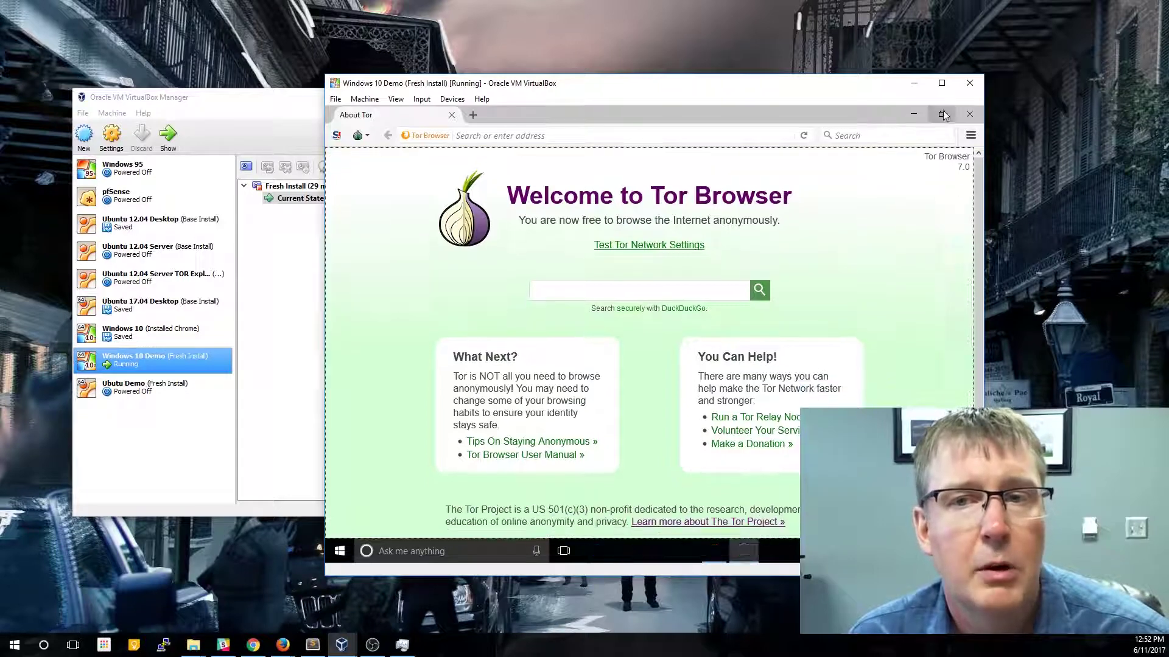